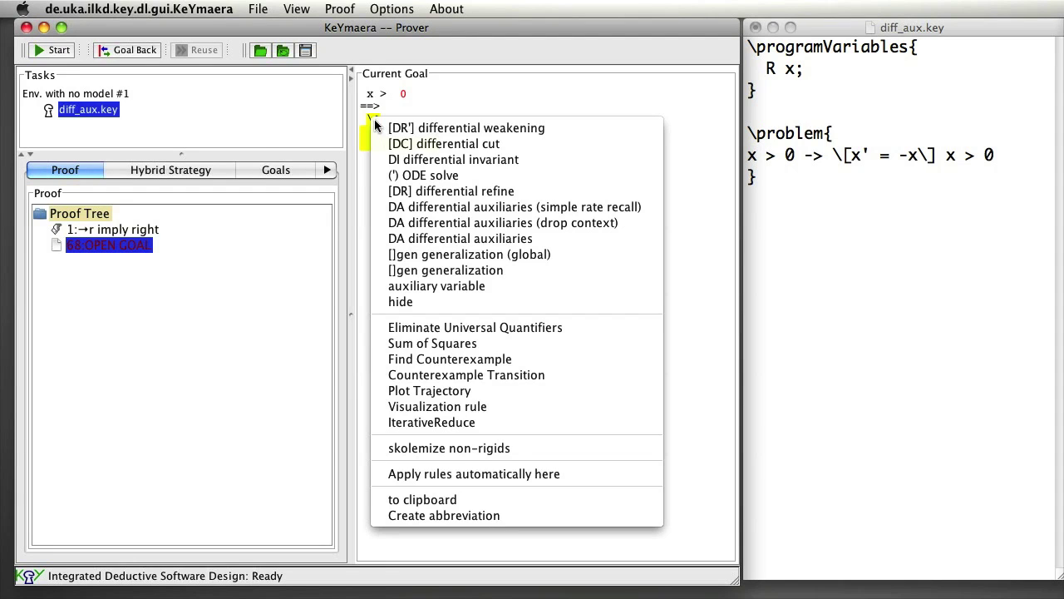
# - Start the DA differential auxiliaries rule on the box formula, instantiating #dlvar as y, #linear as 1/2 and #constant as 0
pyautogui.moveTo(452, 240)
pyautogui.click(451, 240)
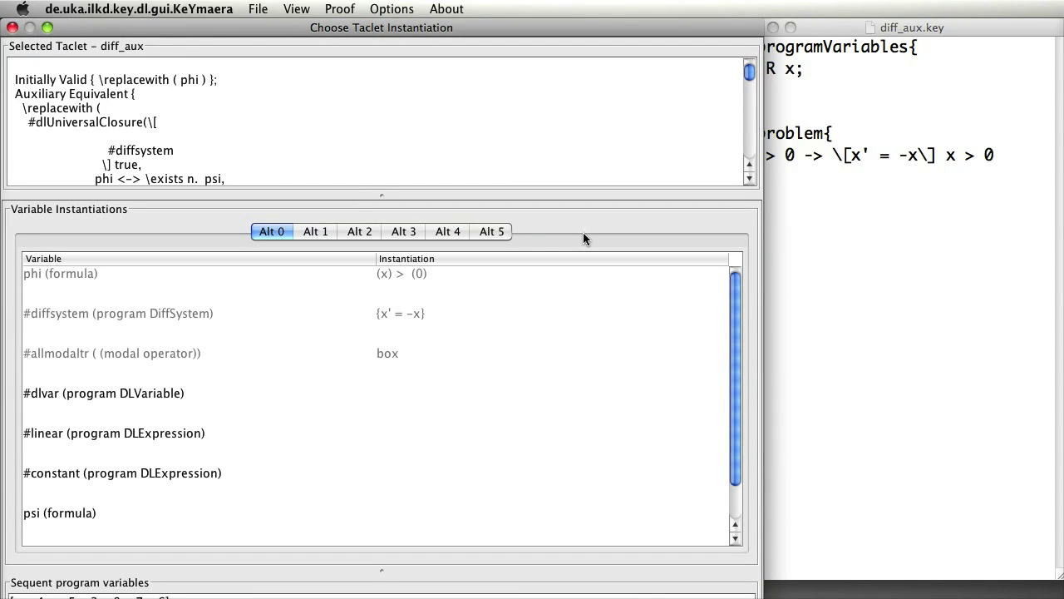
pyautogui.click(392, 394)
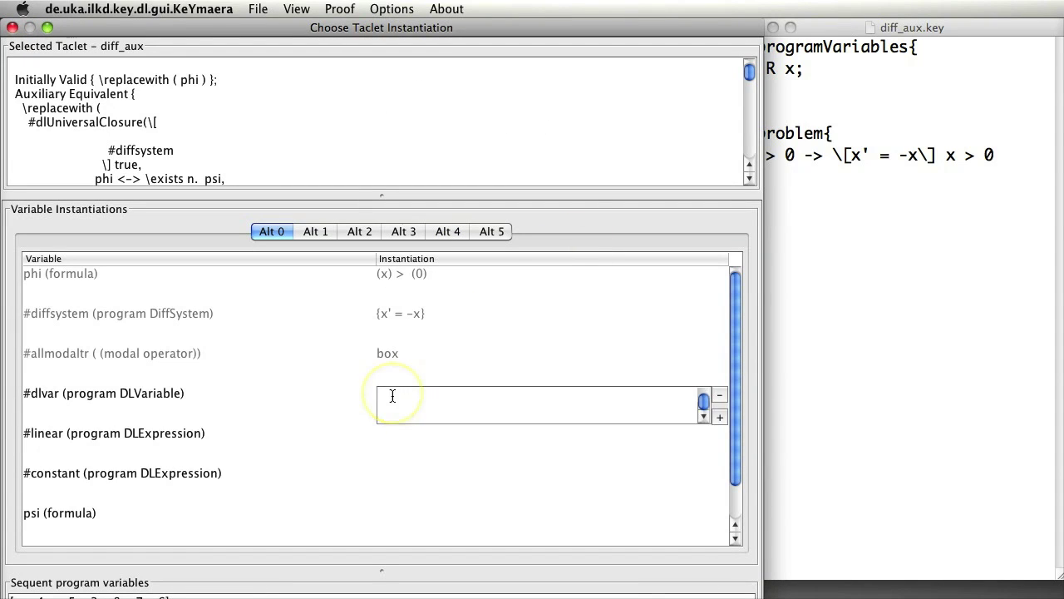
pyautogui.write('y')
pyautogui.click(384, 426)
pyautogui.click(382, 433)
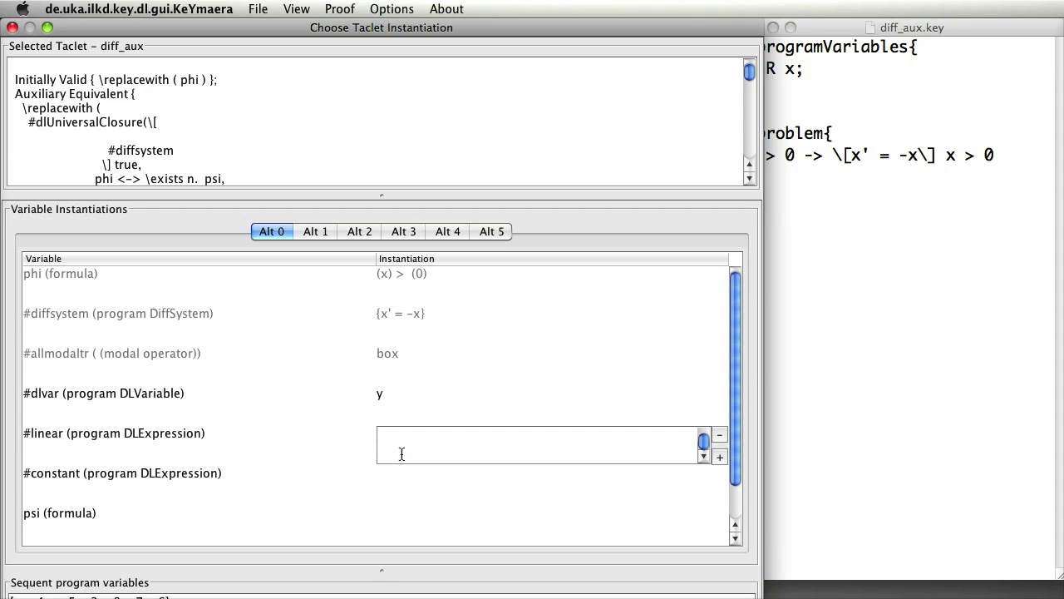
pyautogui.write('1/2')
pyautogui.click(391, 472)
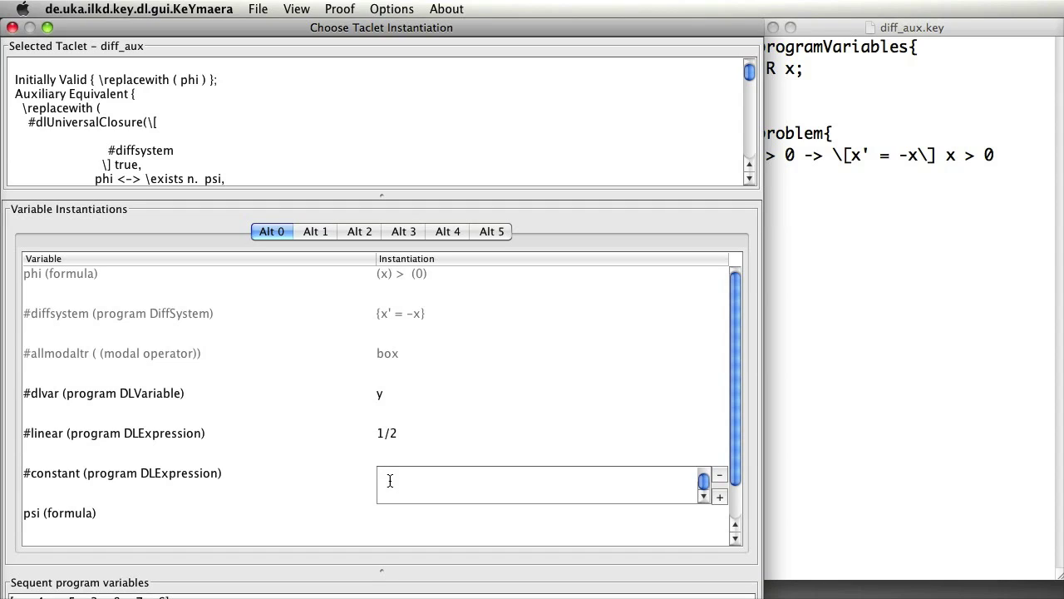
pyautogui.write('0')
# - Instantiate psi as x*y^2 = 1 and n as y, and apply the differential auxiliaries rule
pyautogui.click(384, 515)
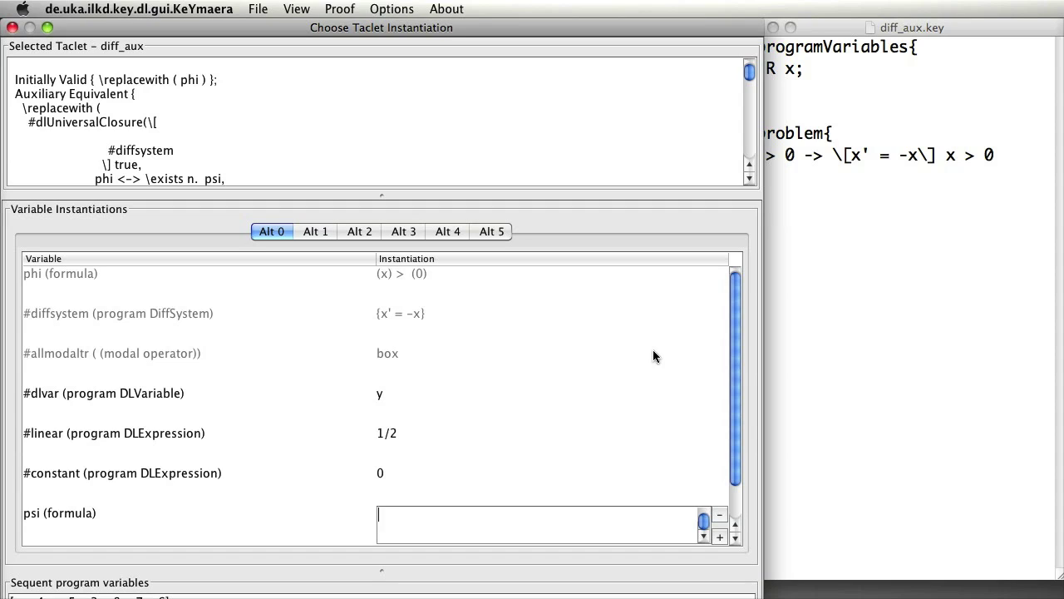
pyautogui.write('x*y^2 = 1')
pyautogui.scroll(-1, 501, 405)
pyautogui.click(475, 487)
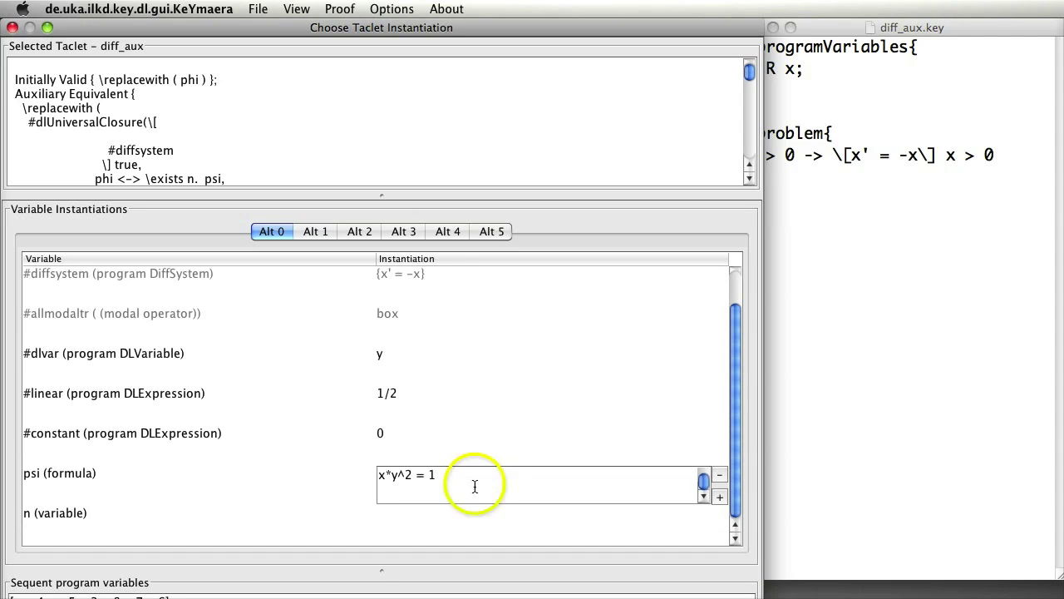
pyautogui.click(468, 525)
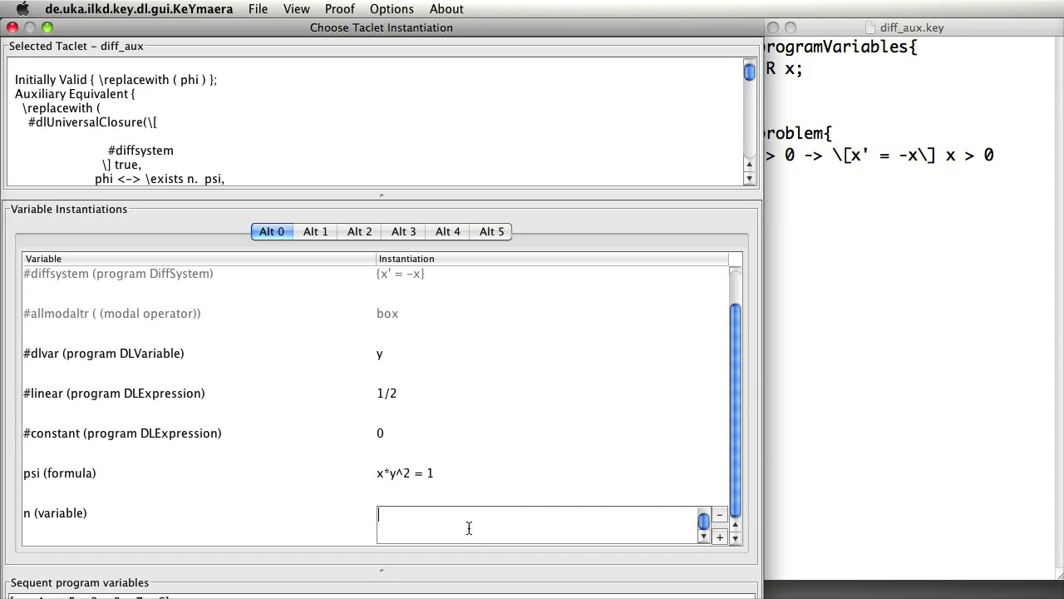
pyautogui.write('y')
pyautogui.click(467, 544)
pyautogui.press('Return')
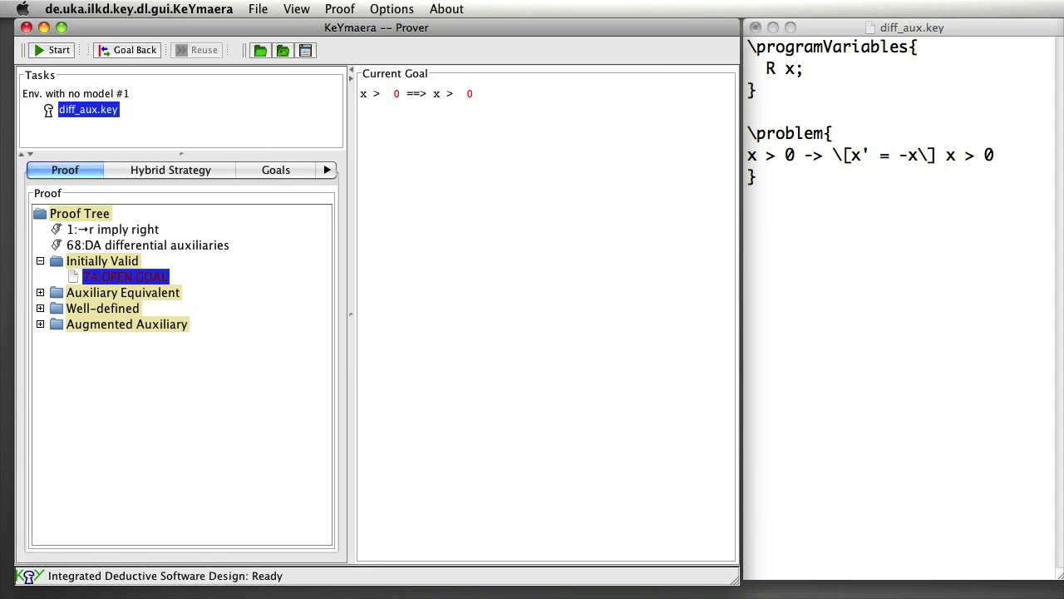
# - Apply rules automatically to the open goals of the Initially Valid and Auxiliary Equivalent branches
pyautogui.click(418, 98)
pyautogui.click(461, 265)
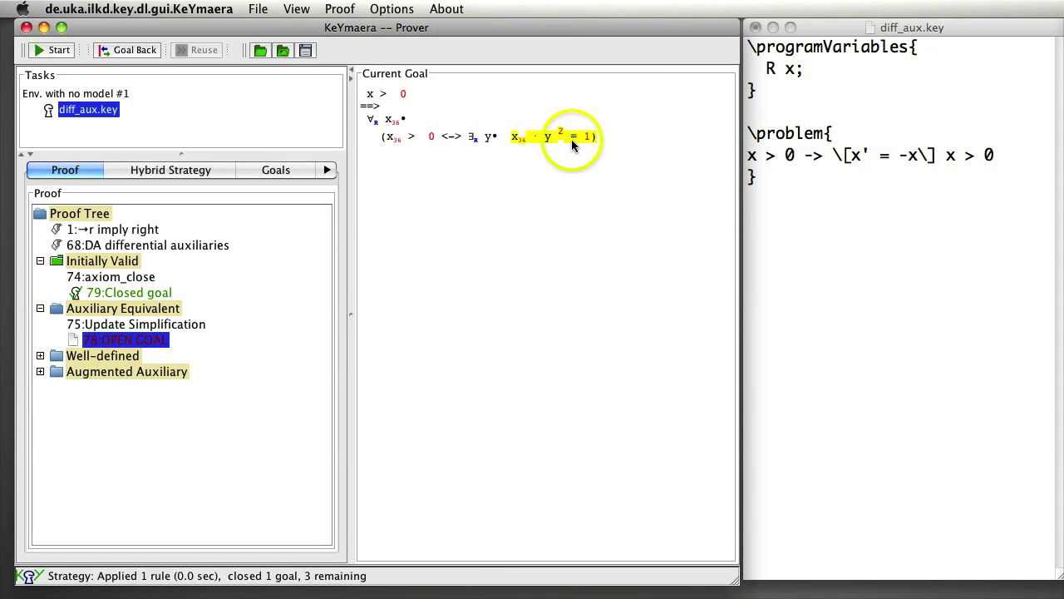
pyautogui.click(363, 105)
pyautogui.click(429, 253)
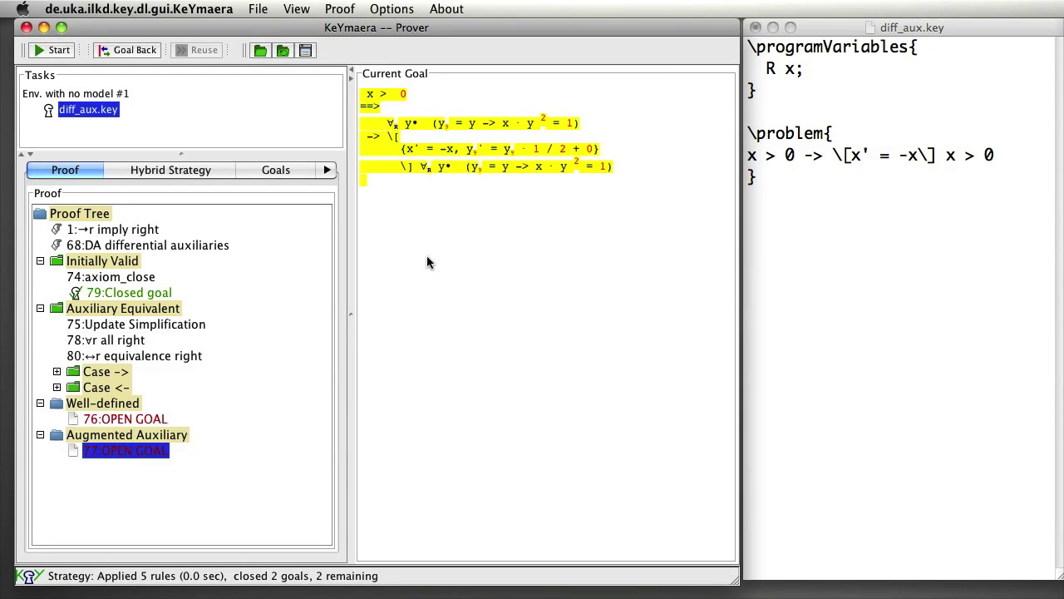
# - Select the open goal of the Well-defined branch and apply rules automatically to its whole sequent
pyautogui.click(151, 418)
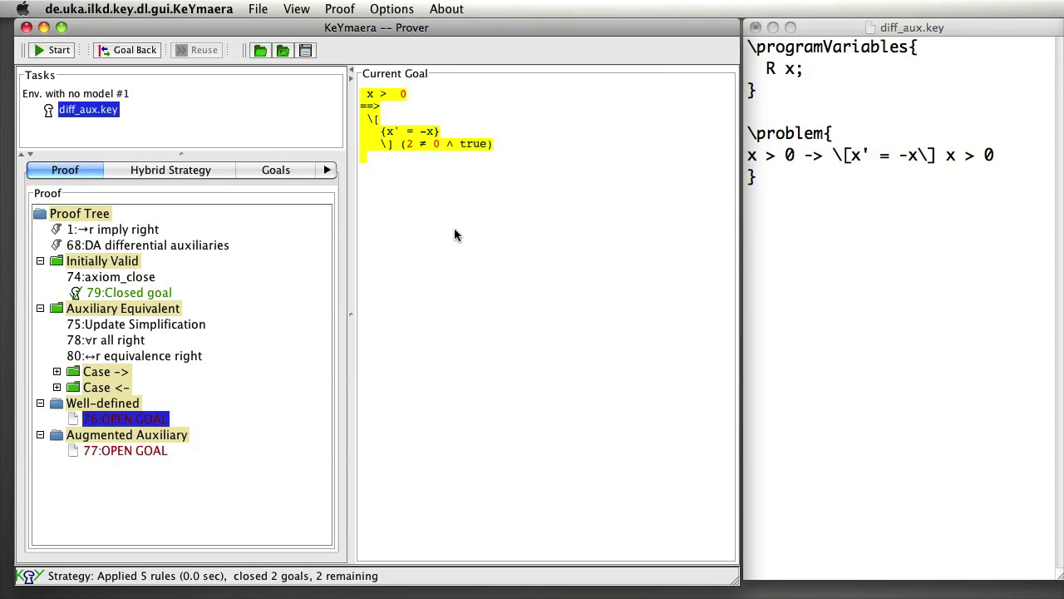
pyautogui.click(367, 105)
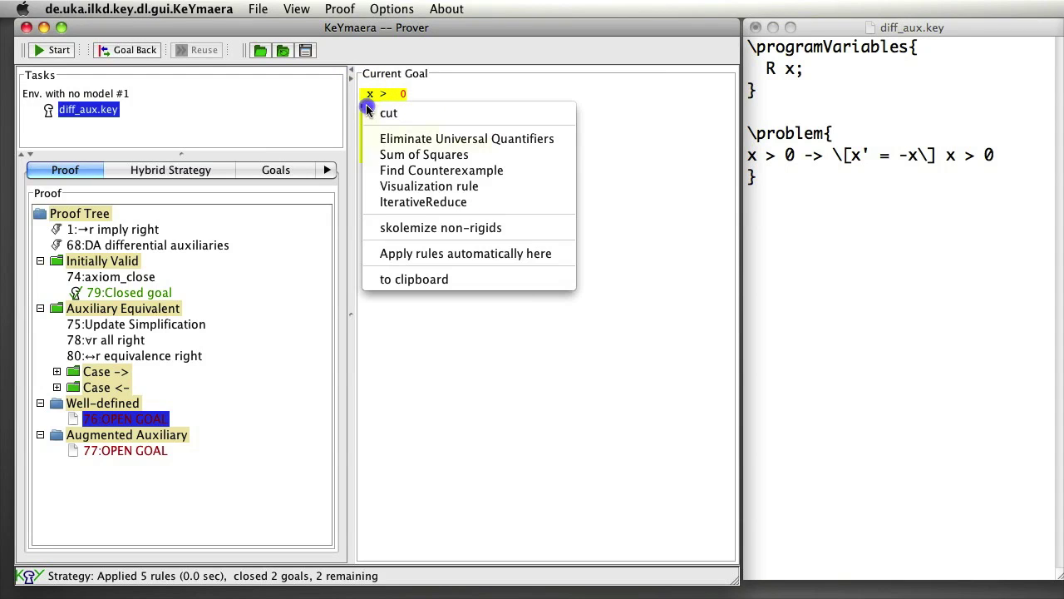
pyautogui.click(428, 252)
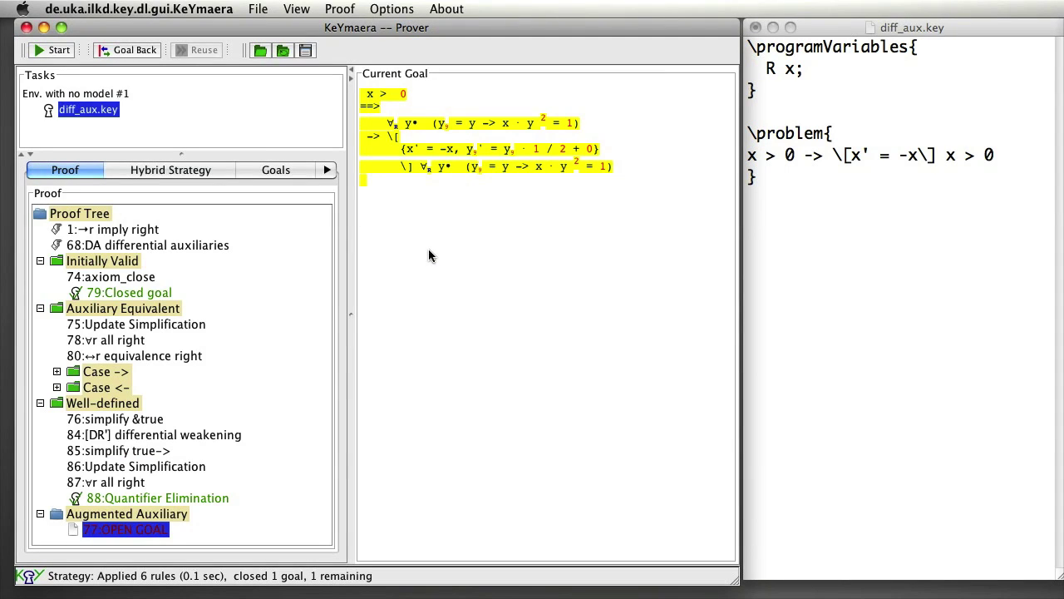
# - Apply the imply right rule to the implication in the Augmented Auxiliary goal
pyautogui.click(424, 303)
pyautogui.click(372, 138)
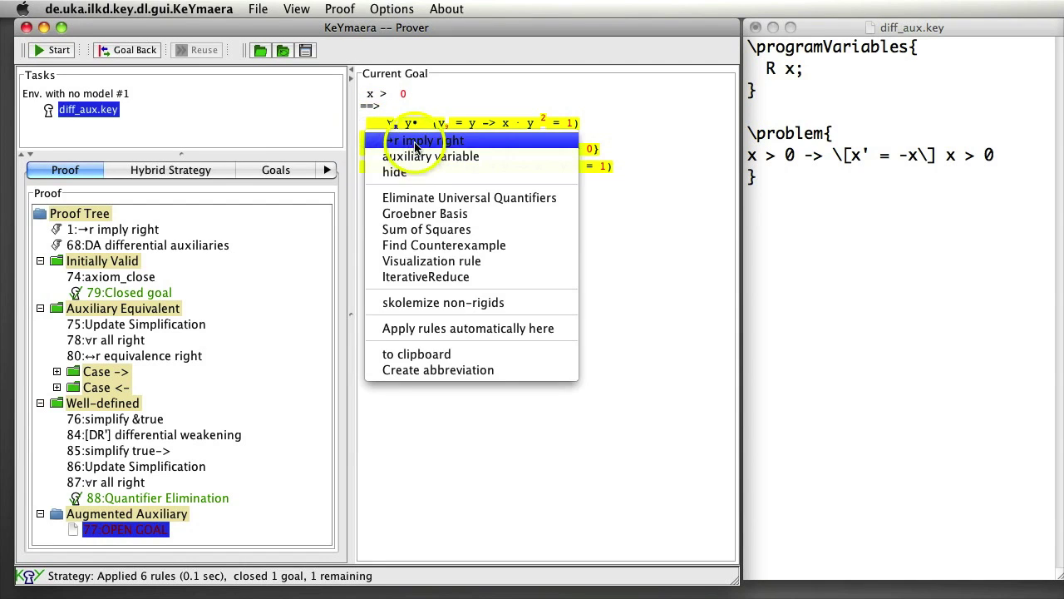
pyautogui.click(404, 140)
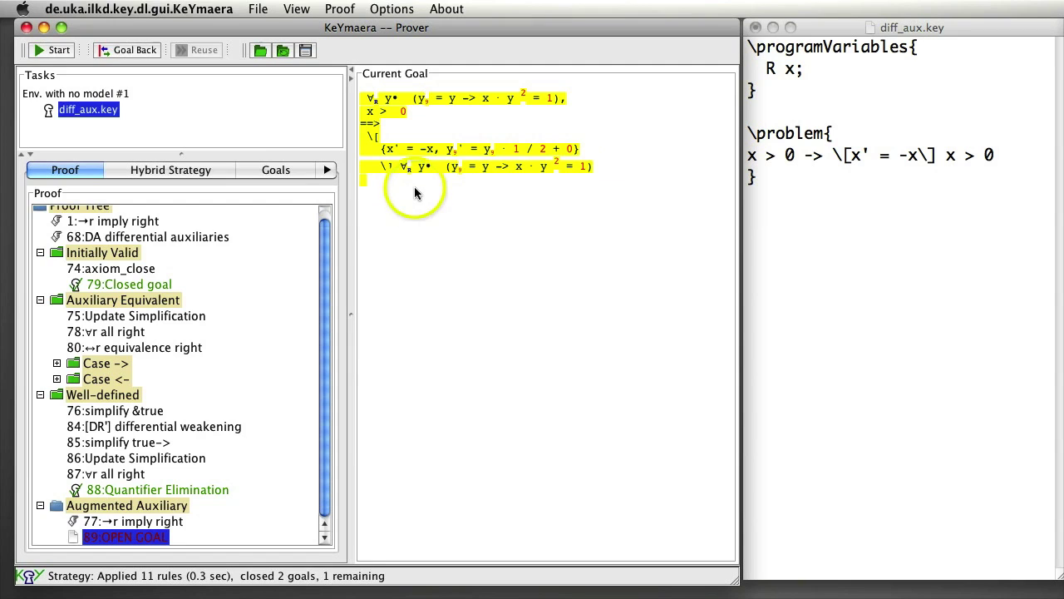
# - Apply all substitution to the quantified formula after the box modality and to the one in the antecedent
pyautogui.click(404, 167)
pyautogui.click(449, 176)
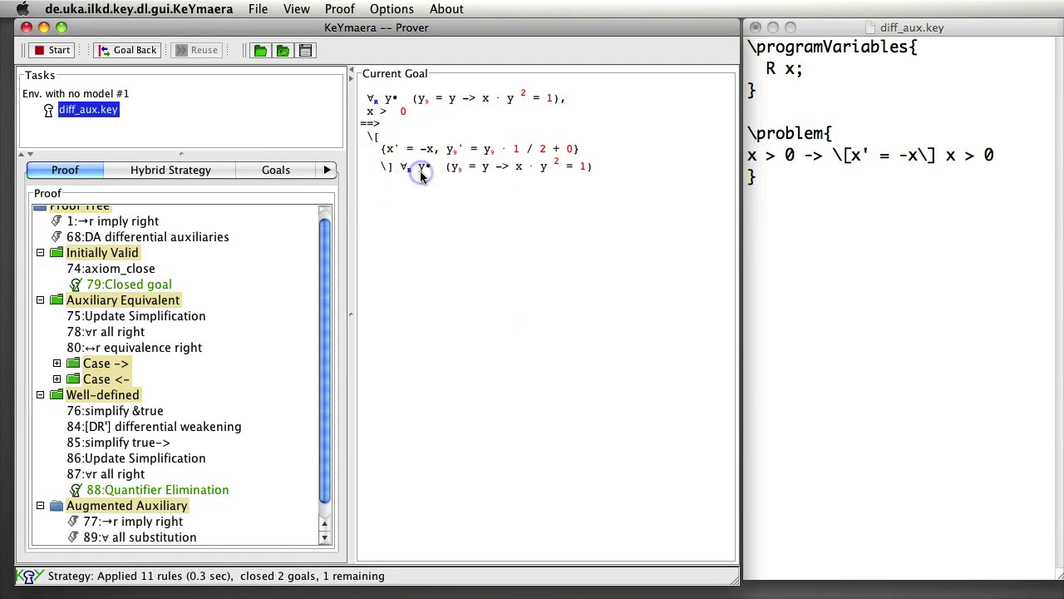
pyautogui.click(372, 102)
pyautogui.click(399, 103)
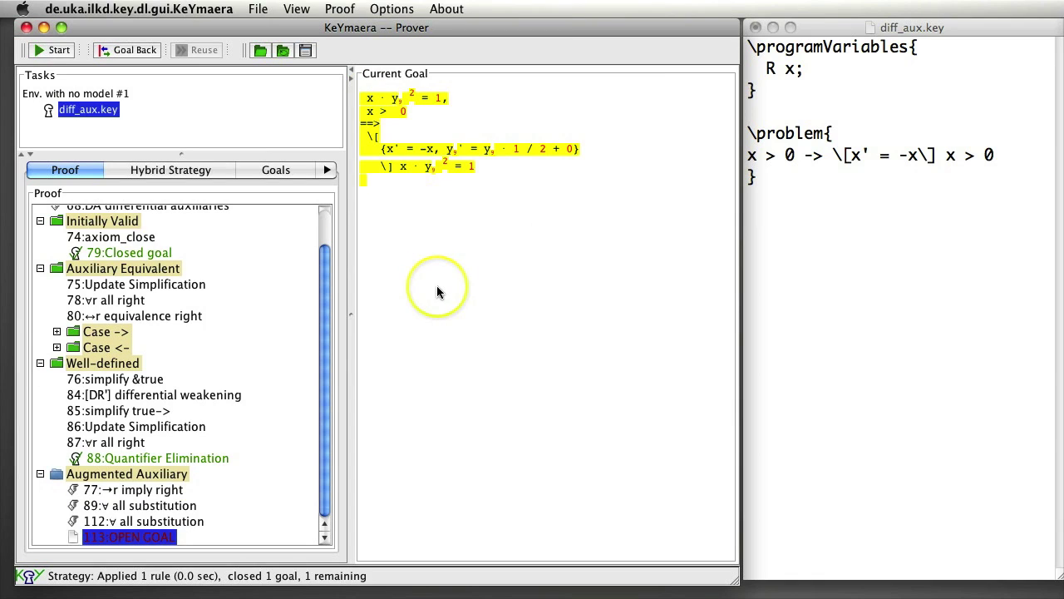
# - Apply the DI differential invariant rule to the box formula and apply rules automatically to the Invariant Initially Valid goal
pyautogui.click(371, 136)
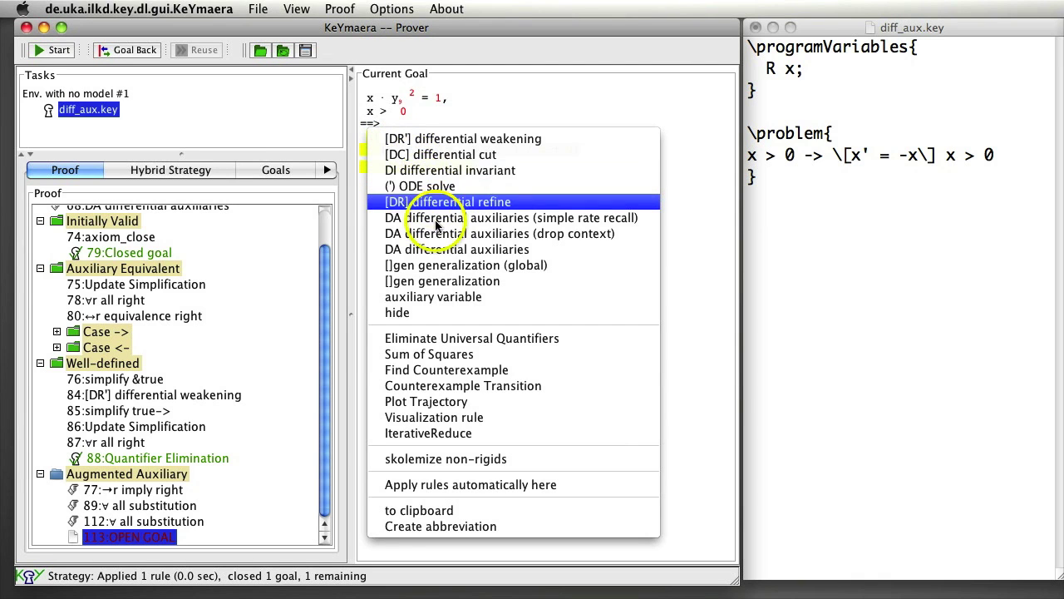
pyautogui.click(428, 169)
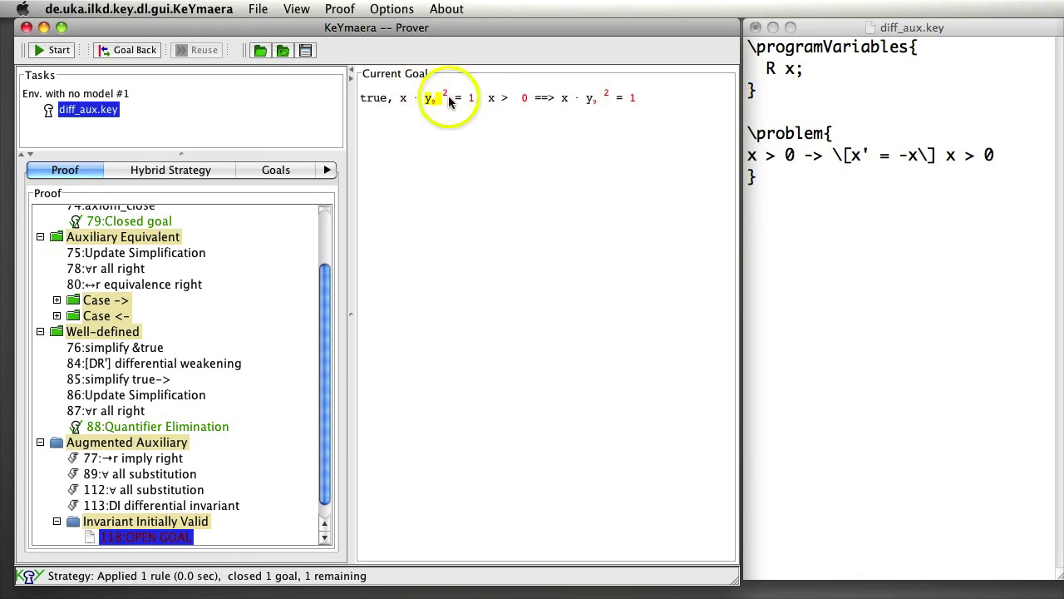
pyautogui.click(533, 97)
pyautogui.click(580, 261)
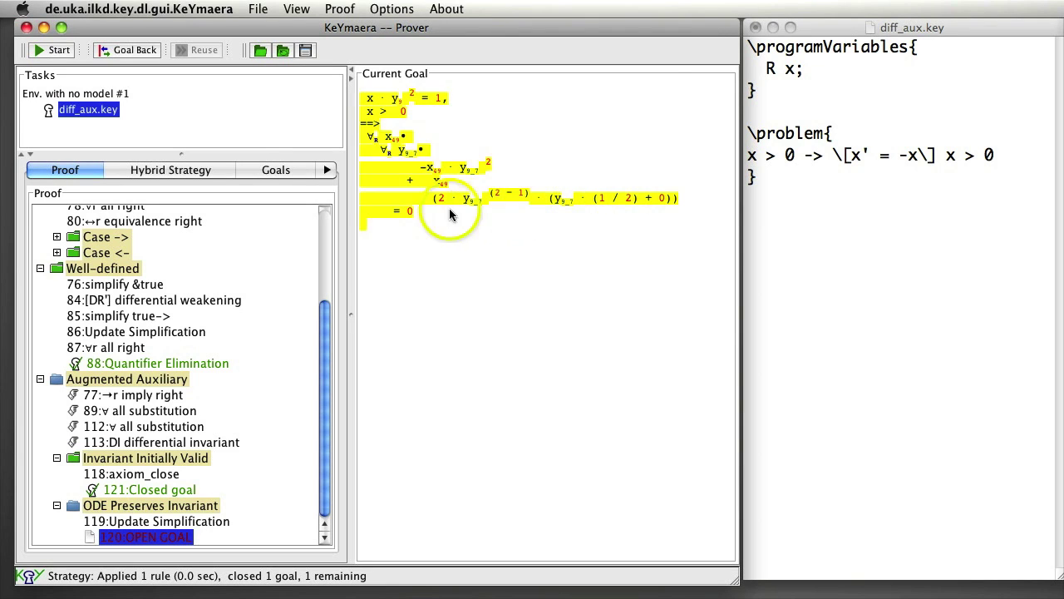
# - Apply rules automatically to the whole sequent of the ODE Preserves Invariant goal to finish the proof
pyautogui.click(368, 125)
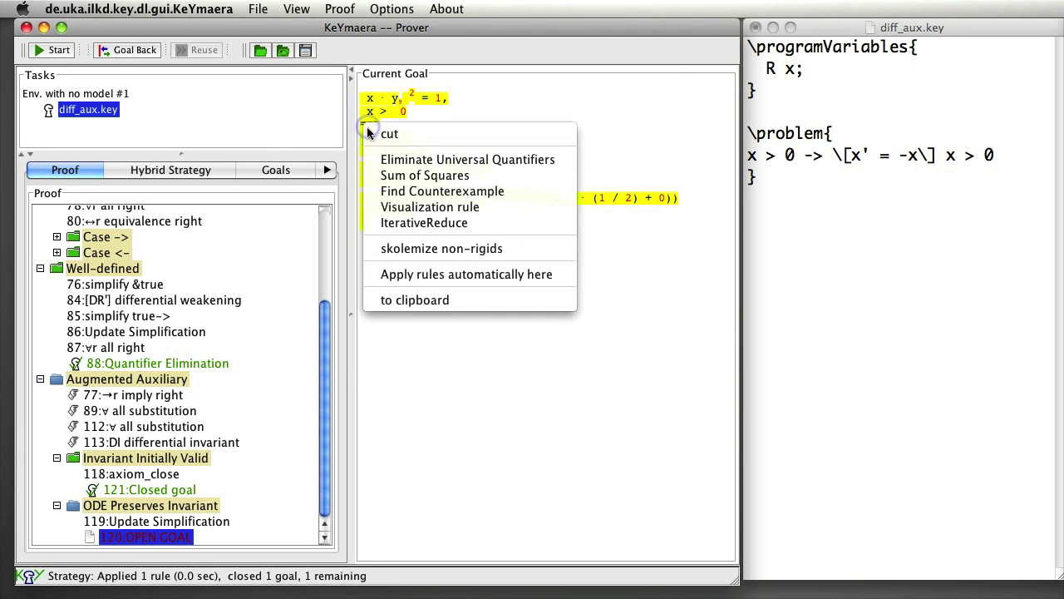
pyautogui.click(438, 275)
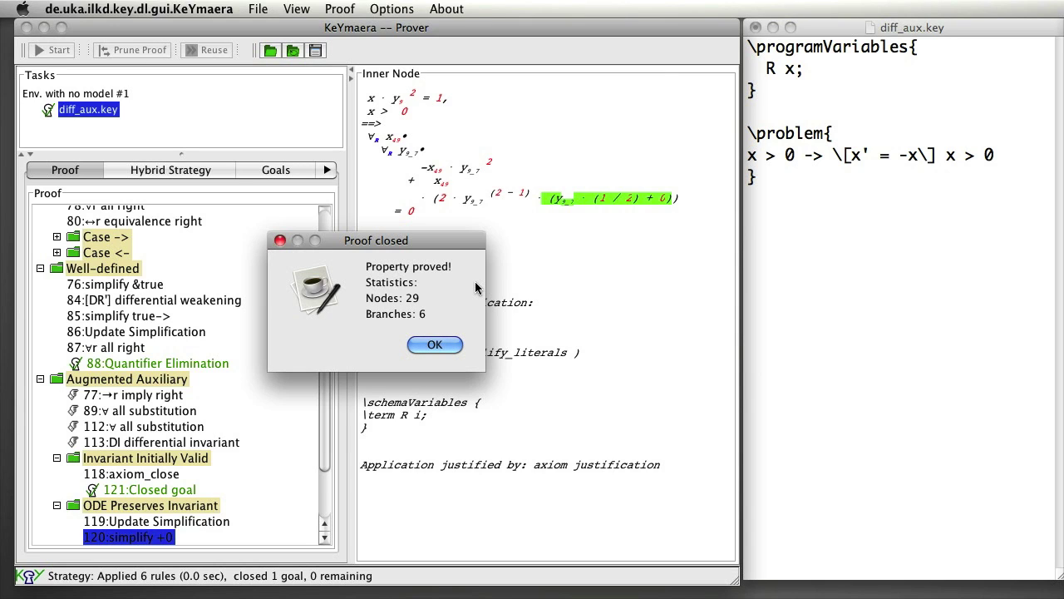
pyautogui.press('Return')
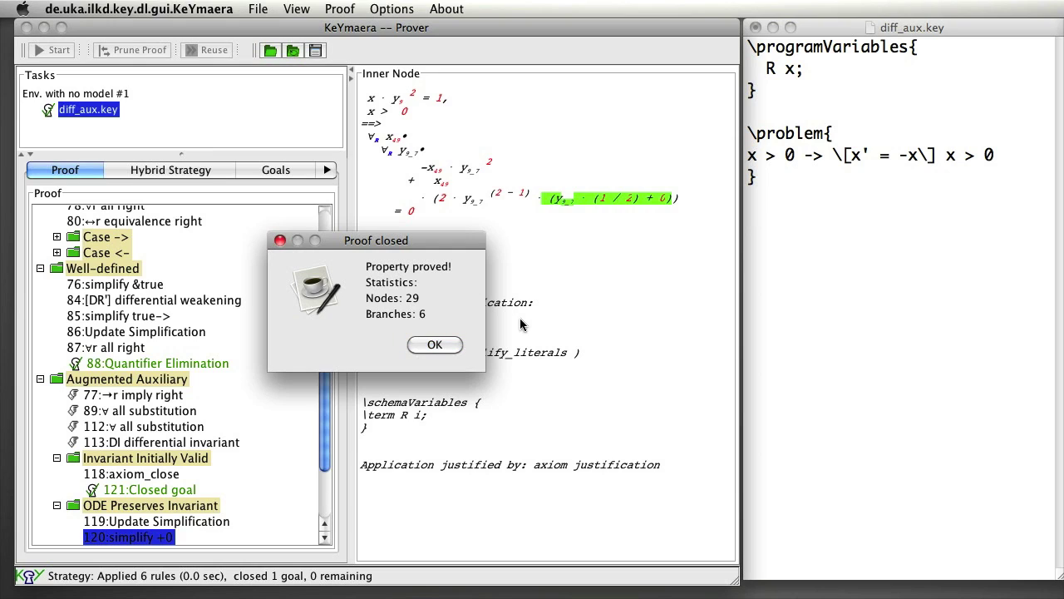